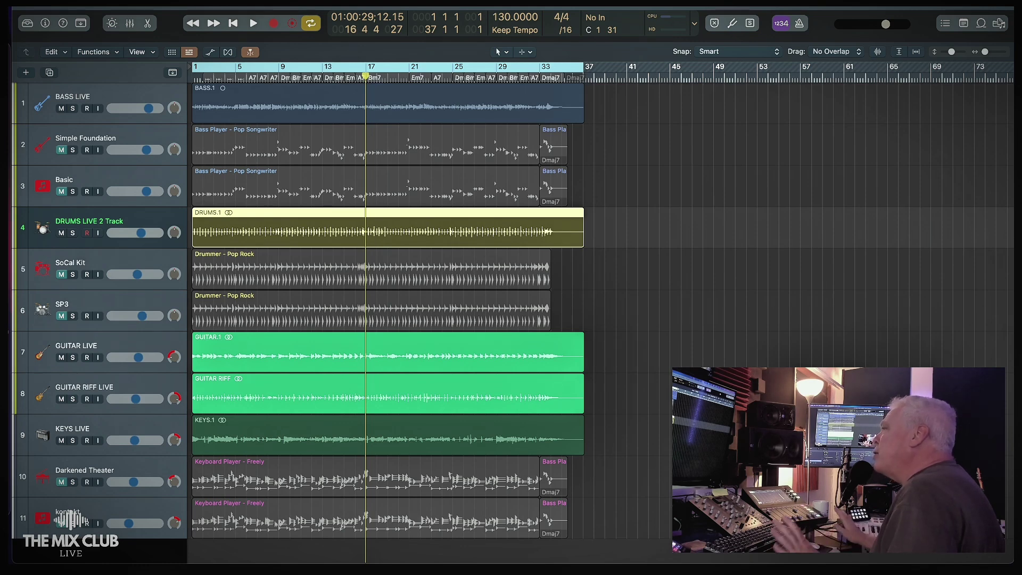
Play the full song from bar 1, then stop playback
{"action": "key", "text": "Return"}
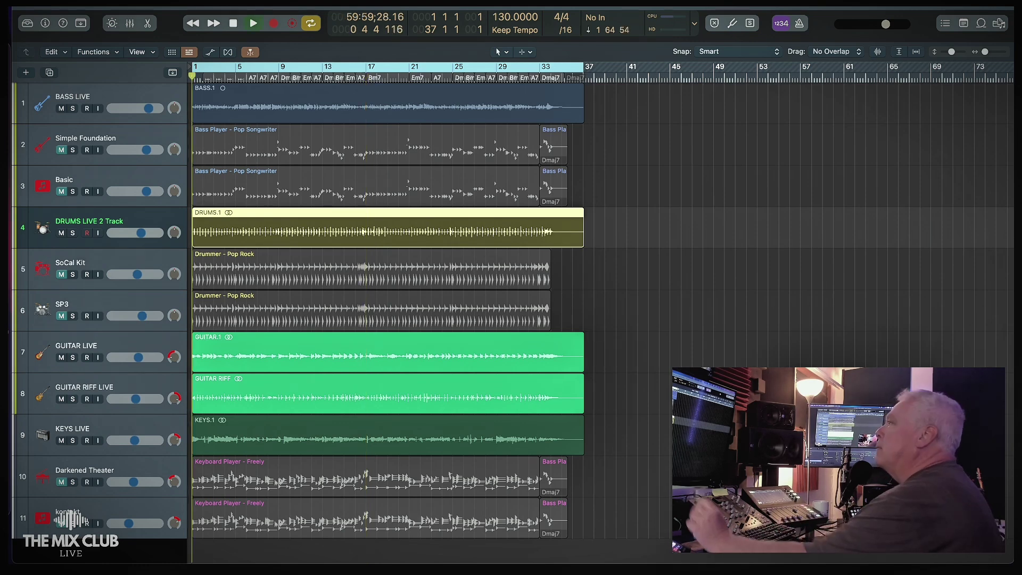
{"action": "key", "text": "space"}
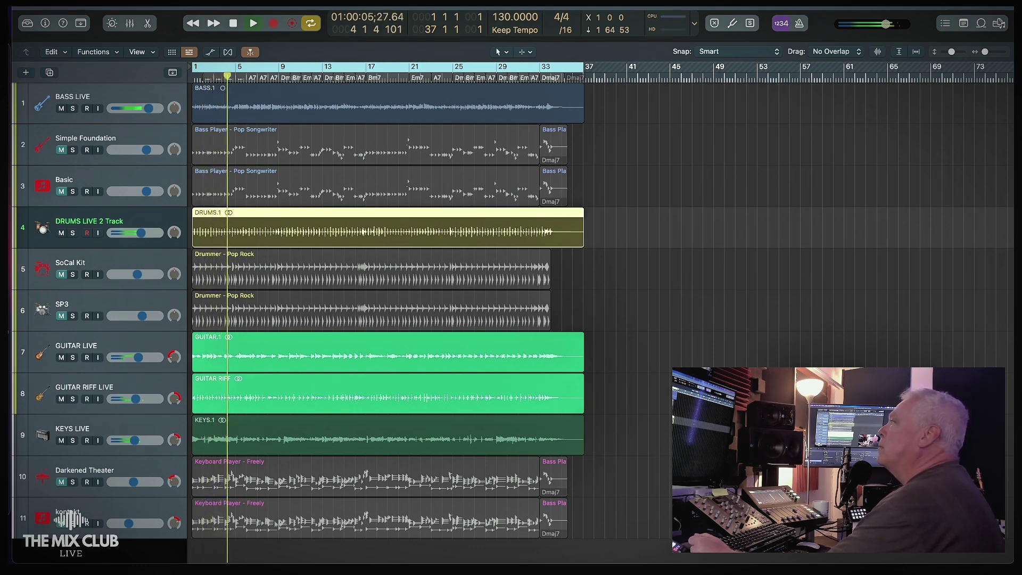
{"action": "key", "text": "space"}
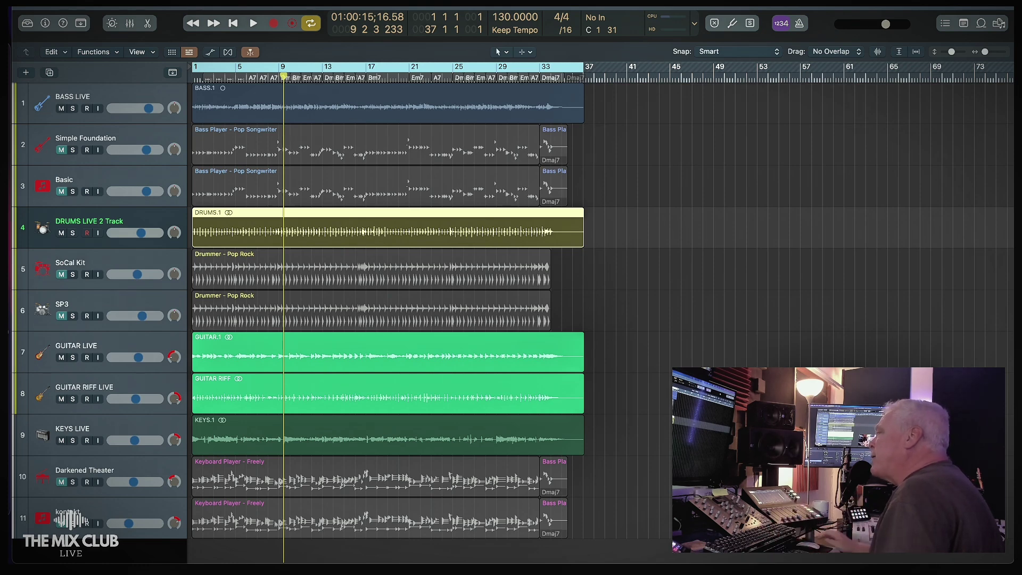
Solo BASS LIVE and play the live bass alone from bar 1
{"action": "left_click", "coordinate": [103, 101]}
{"action": "key", "text": "s"}
{"action": "key", "text": "Return"}
{"action": "key", "text": "space"}
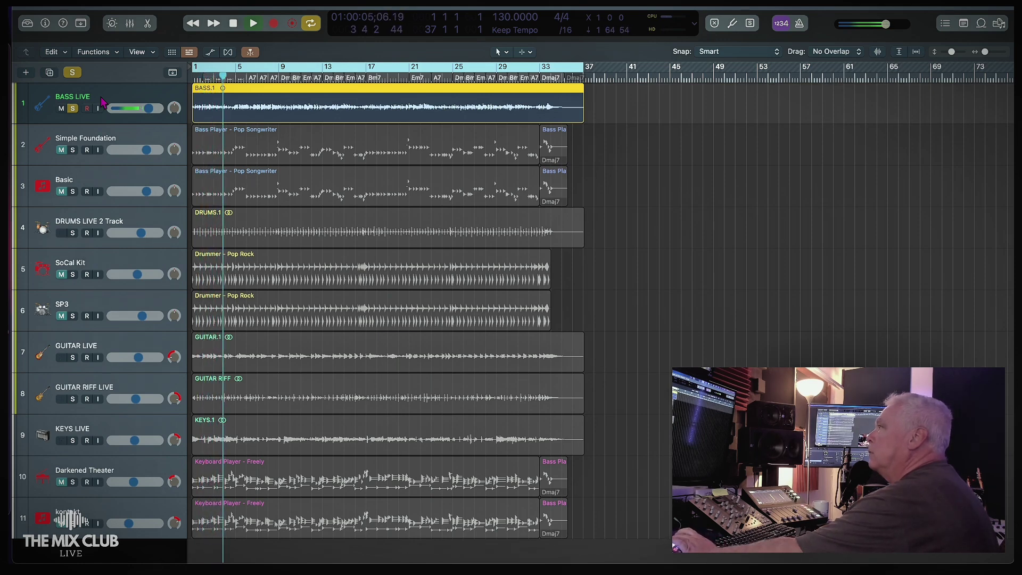
Move the solo to Simple Foundation, show its Session Player editor, and replay from bar 1
{"action": "left_click", "coordinate": [63, 152]}
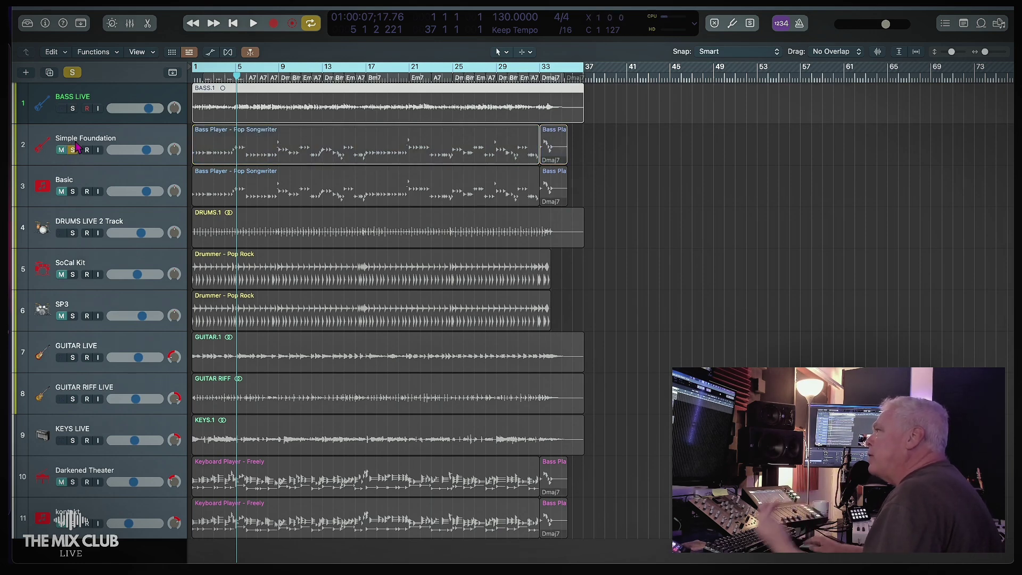
{"action": "key", "text": "e"}
{"action": "key", "text": "space"}
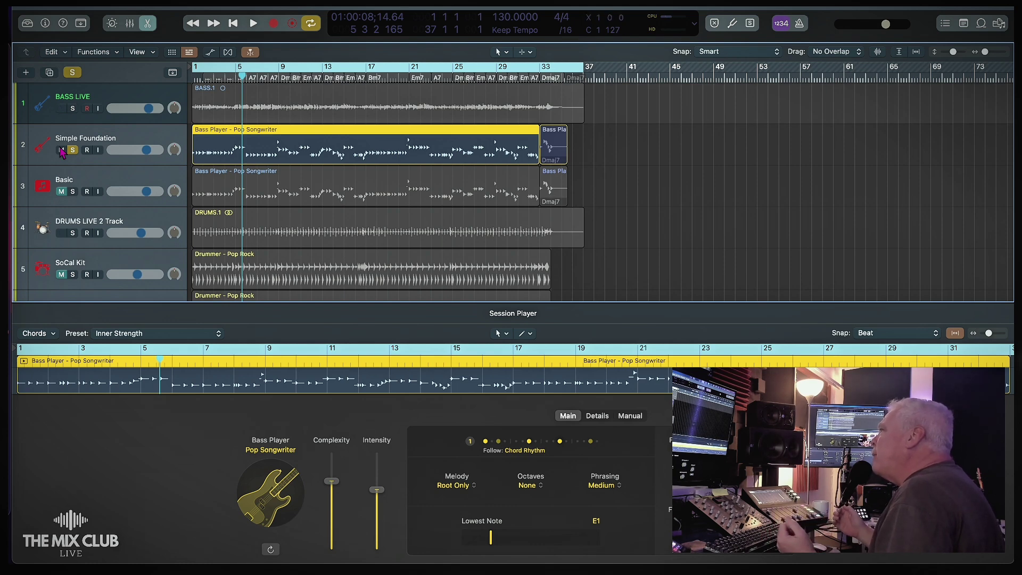
Solo and audition DRUMS LIVE 2 Track, then switch the solo to the SoCal Kit drummer
{"action": "left_click", "coordinate": [65, 220]}
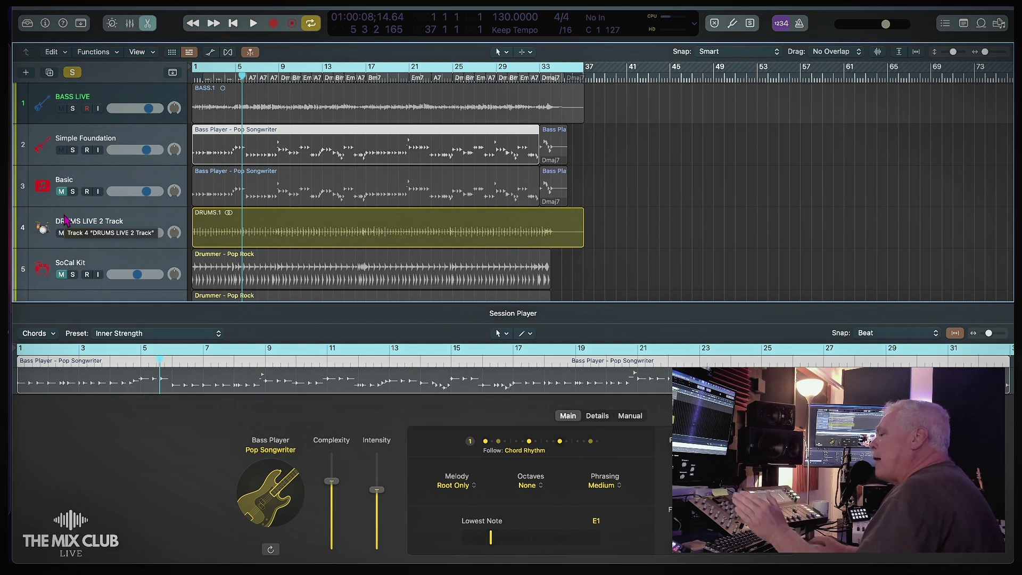
{"action": "key", "text": "space"}
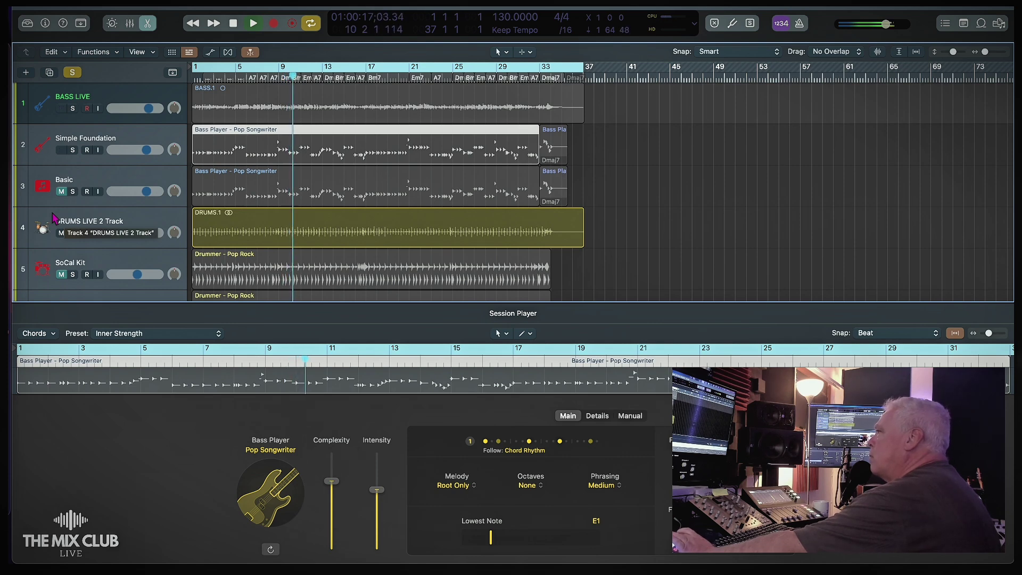
{"action": "key", "text": "space"}
{"action": "scroll", "coordinate": [64, 223], "scroll_direction": "down", "scroll_amount": 2}
{"action": "left_click", "coordinate": [71, 213]}
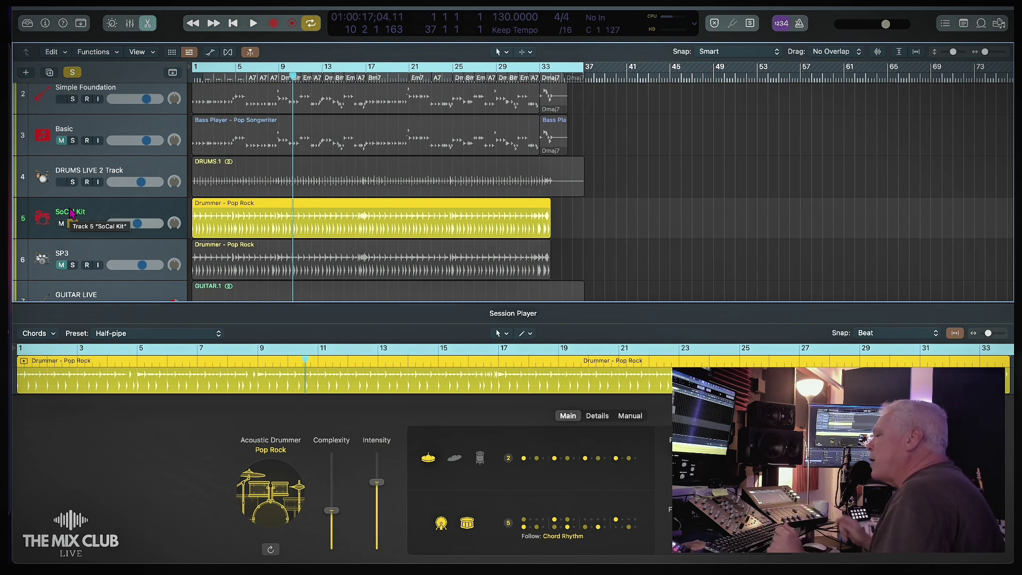
Play the SoCal Kit drummer track from bar 1
{"action": "key", "text": "Return"}
{"action": "key", "text": "space"}
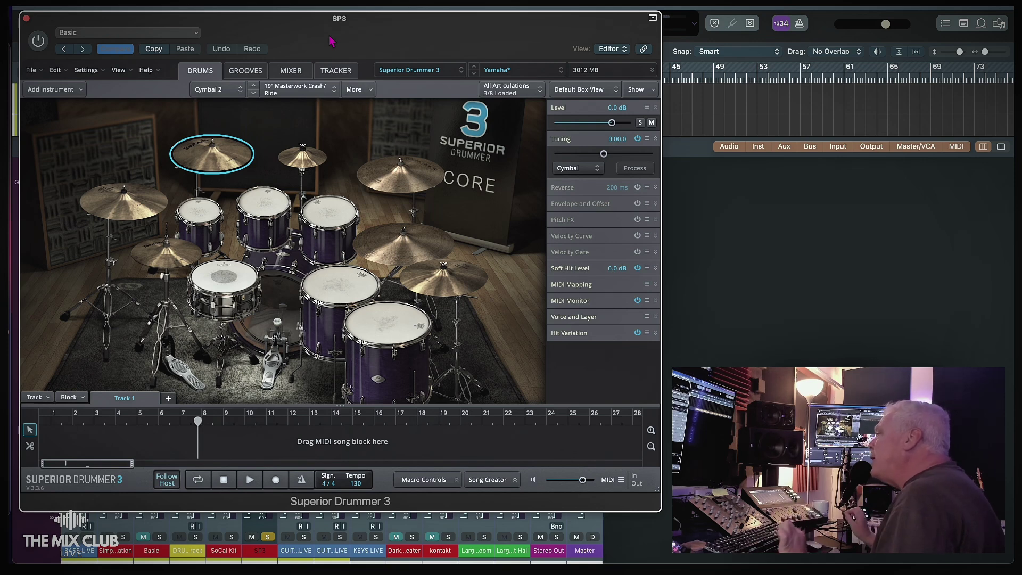
Audition the drum part through the SP3 kit, then close Superior Drummer 3
{"action": "key", "text": "space"}
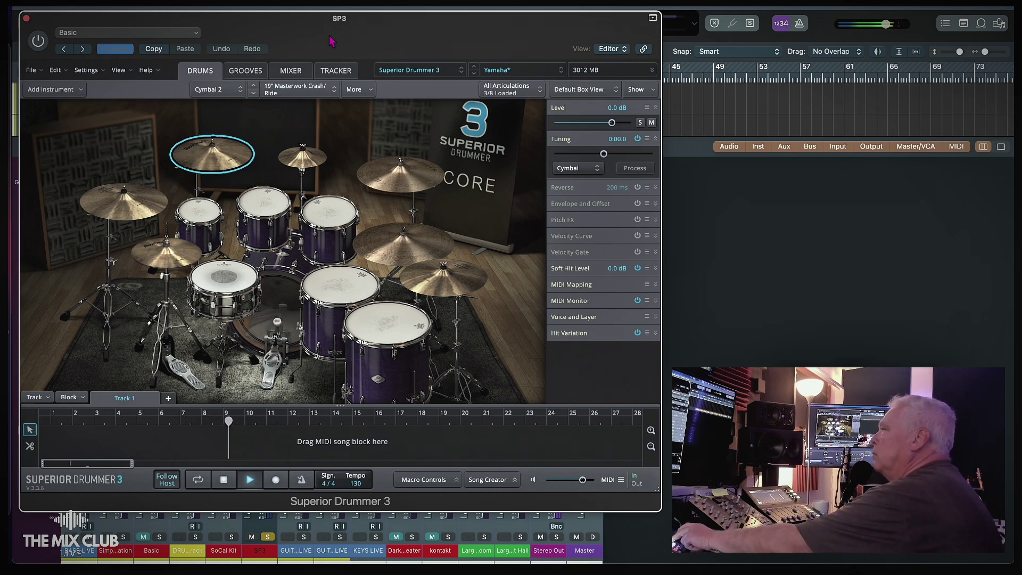
{"action": "key", "text": "space"}
{"action": "key", "text": "super+w"}
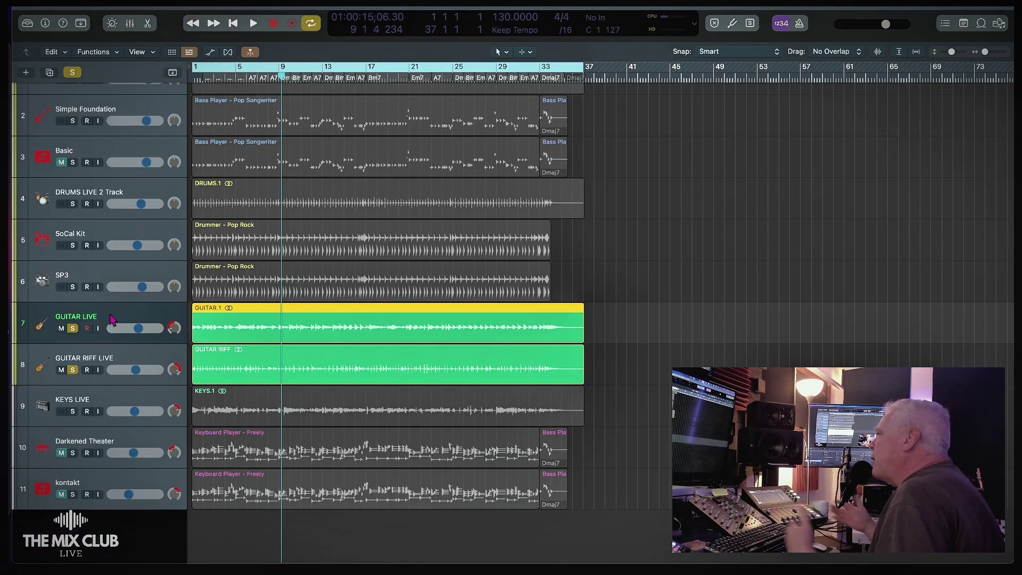
Play the soloed GUITAR LIVE and GUITAR RIFF LIVE tracks from bar 1
{"action": "key", "text": "Return"}
{"action": "key", "text": "space"}
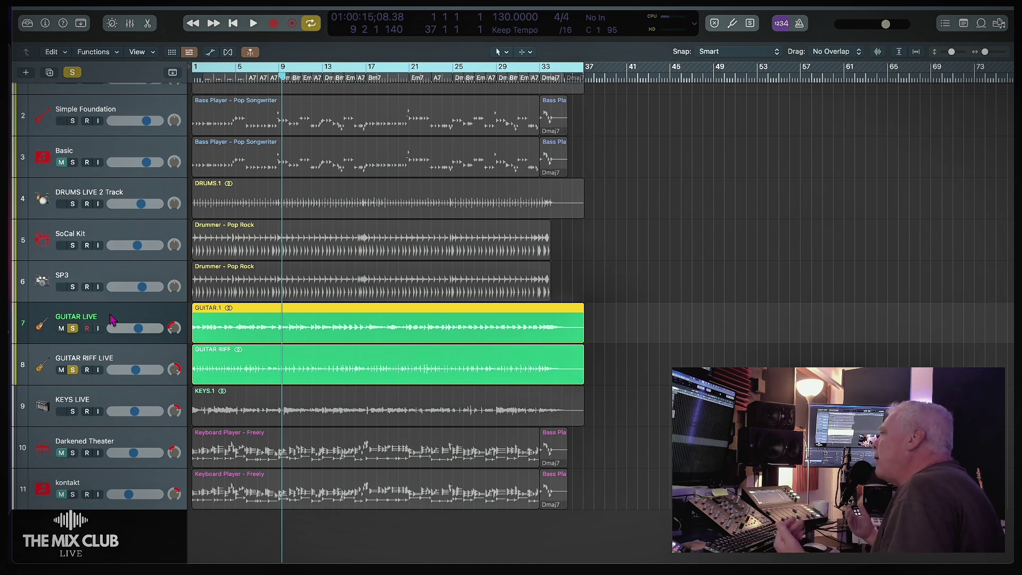
Solo and play KEYS LIVE from bar 1, then show the Keyboard Player – Freely Session Player settings
{"action": "left_click", "coordinate": [95, 400]}
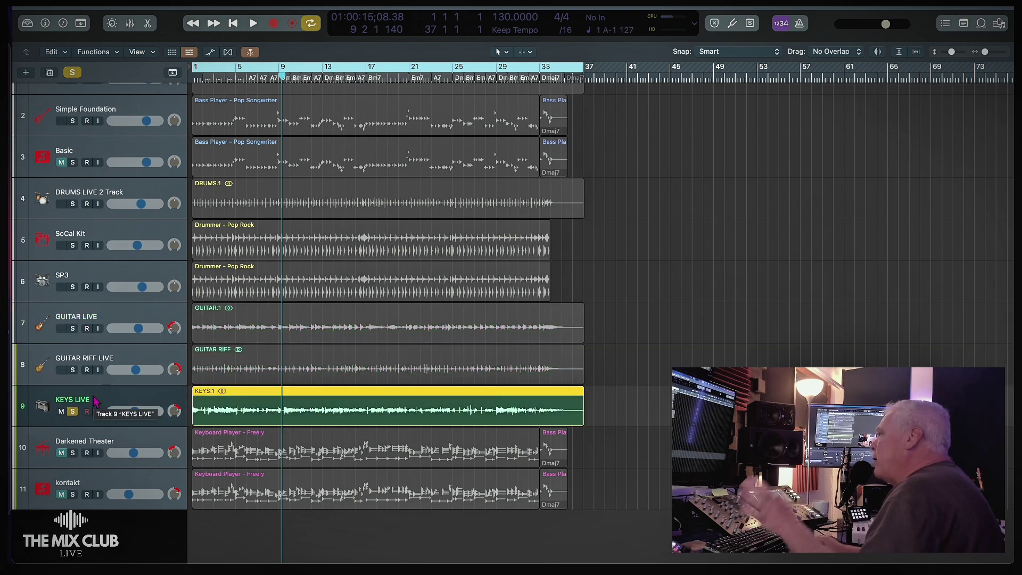
{"action": "key", "text": "Return"}
{"action": "key", "text": "space"}
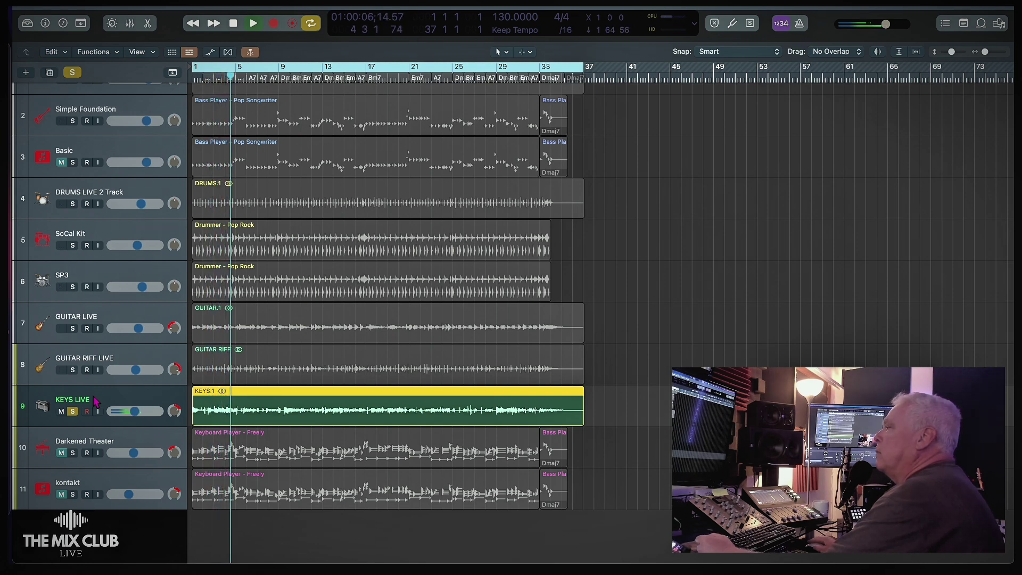
{"action": "key", "text": "space"}
{"action": "double_click", "coordinate": [194, 444]}
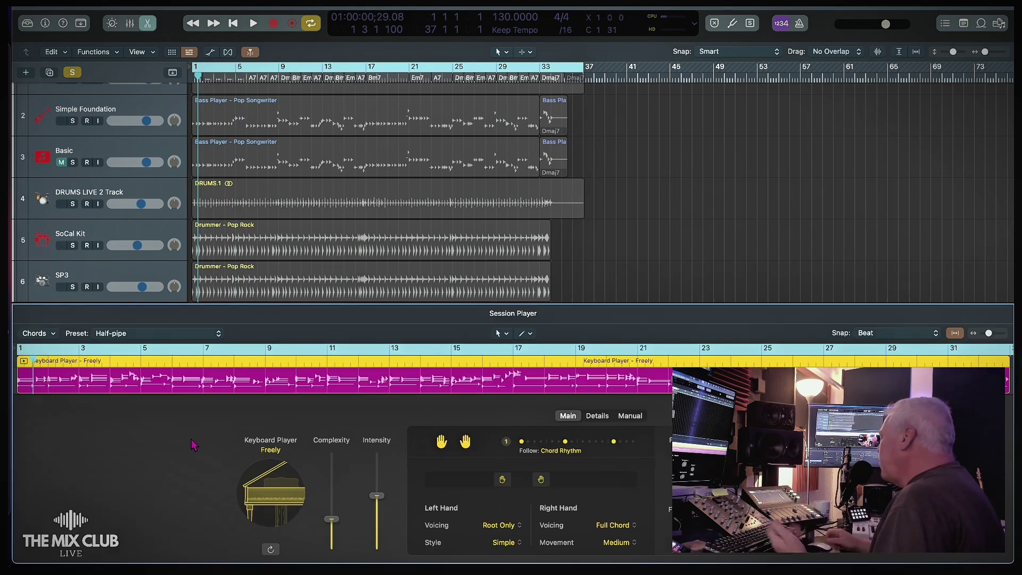
Play back the Keyboard Player Session Player part
{"action": "scroll", "coordinate": [123, 282], "scroll_direction": "down", "scroll_amount": 10}
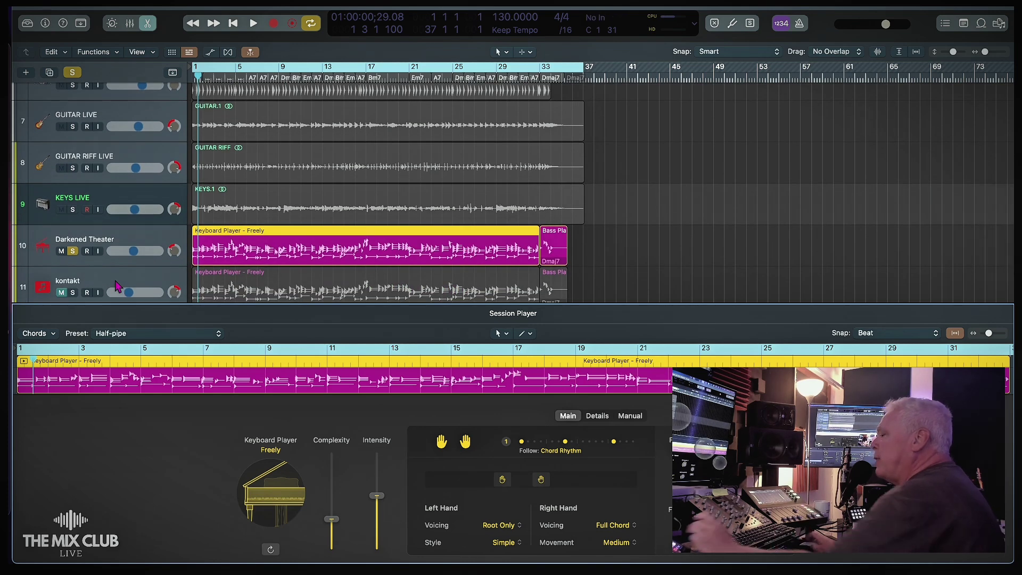
{"action": "key", "text": "space"}
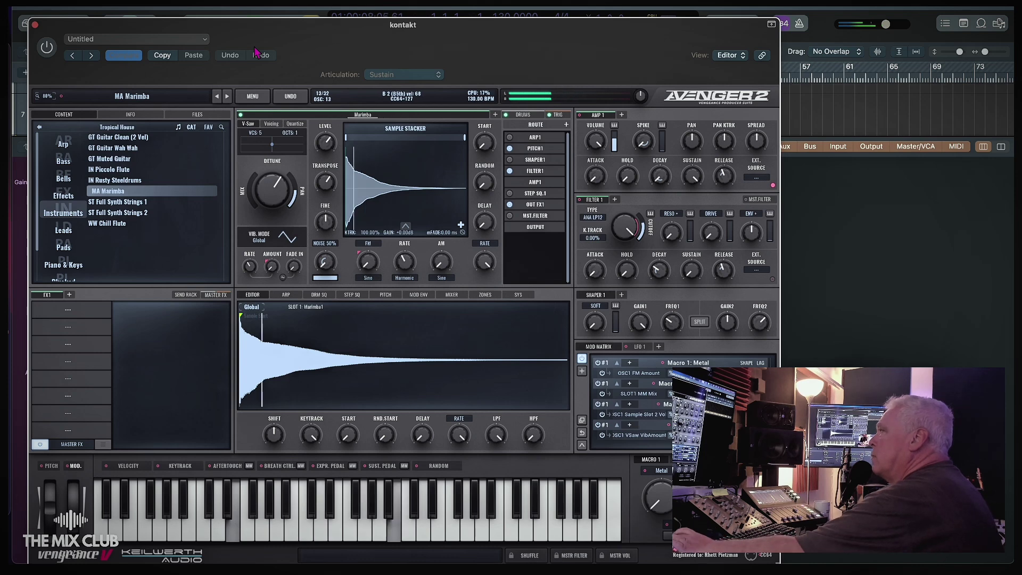
Close the Kontakt instrument window with Cmd+W
{"action": "key", "text": "super+w"}
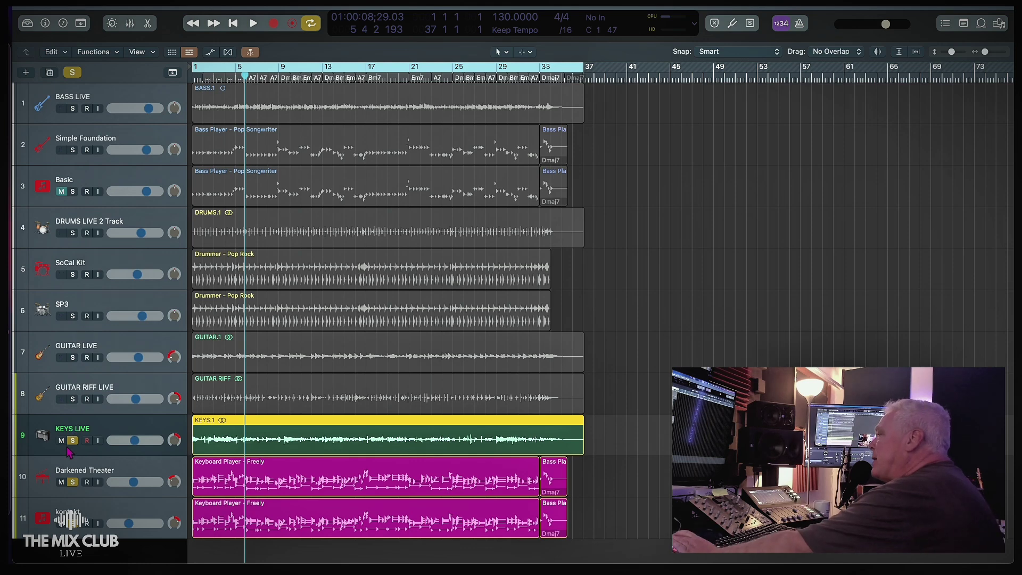
Leave only KEYS LIVE soloed and play it from the start
{"action": "left_click", "coordinate": [72, 482]}
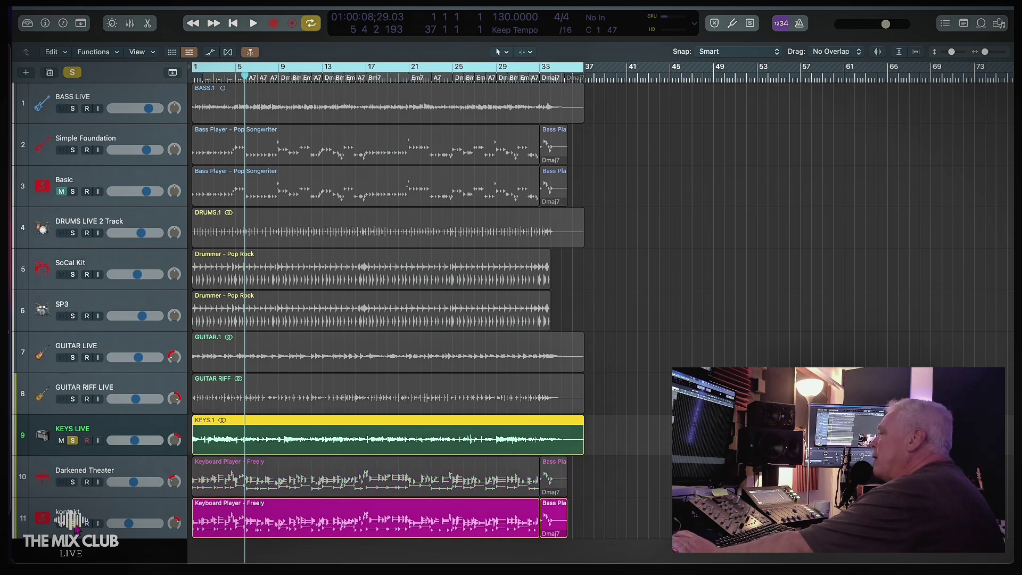
{"action": "left_click", "coordinate": [73, 524]}
{"action": "key", "text": "Return"}
{"action": "key", "text": "space"}
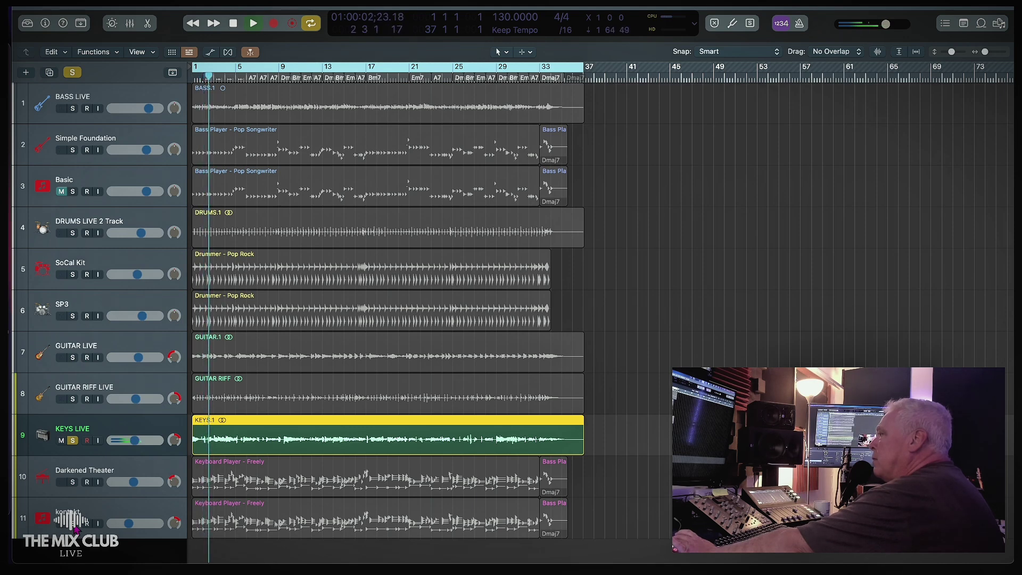
Solo Darkened Theater and kontakt, replay from the top, then clear all solos and stop
{"action": "left_click", "coordinate": [73, 481]}
{"action": "left_click", "coordinate": [73, 524]}
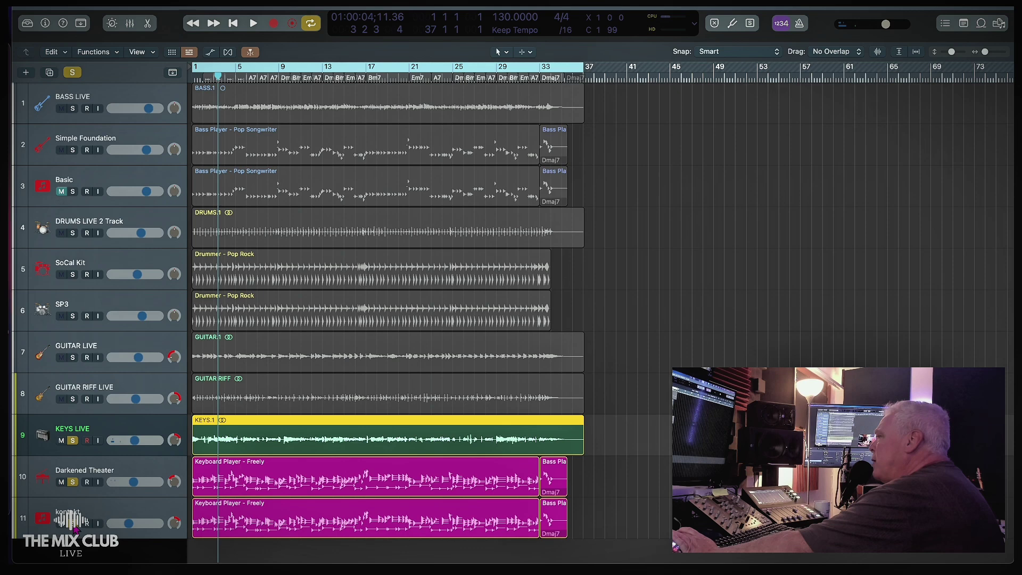
{"action": "key", "text": "Return"}
{"action": "key", "text": "space"}
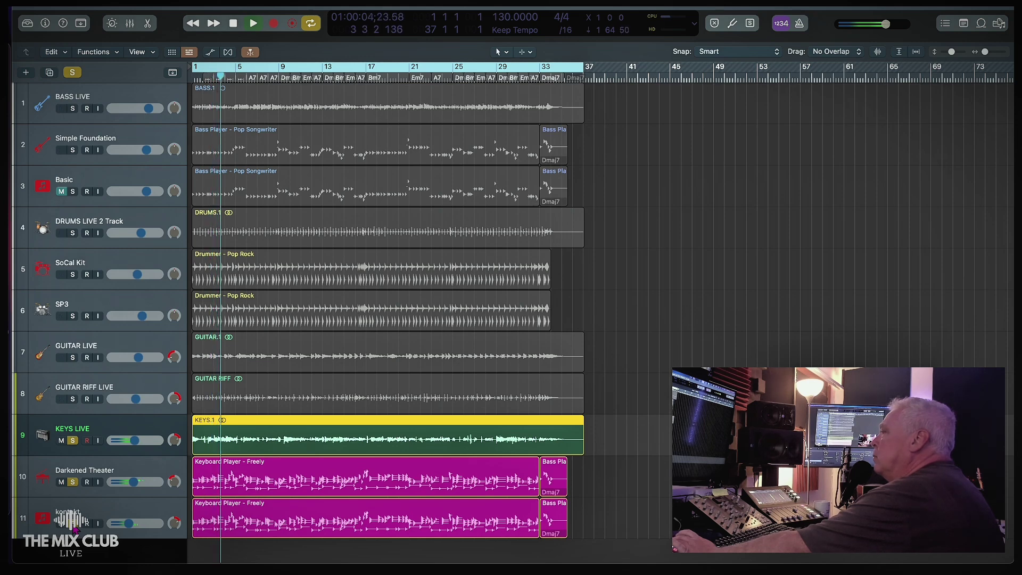
{"action": "left_click", "coordinate": [73, 524], "text": "alt"}
{"action": "key", "text": "space"}
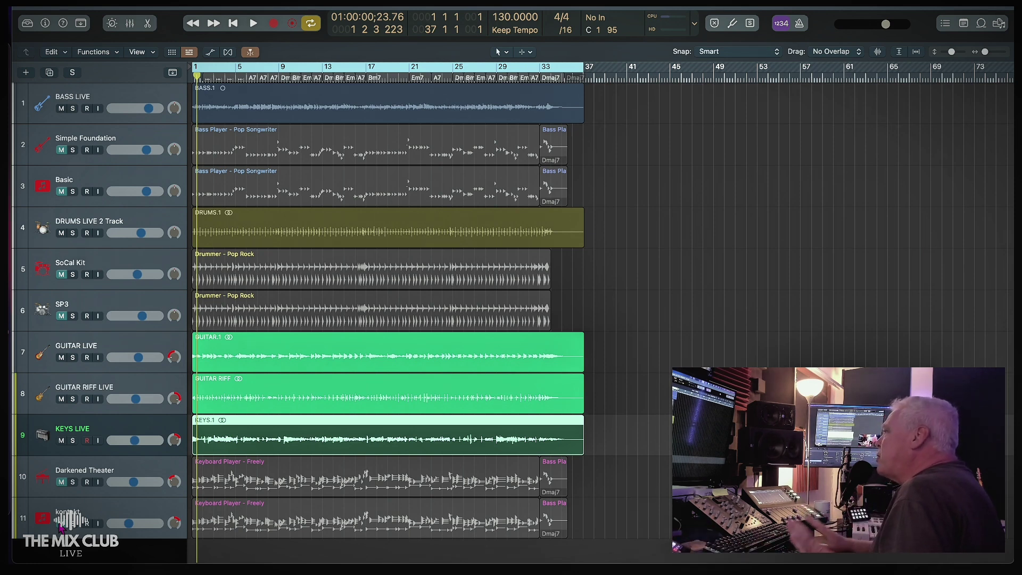
Play the live bass, drums and keys arrangement briefly, then stop playback
{"action": "key", "text": "space"}
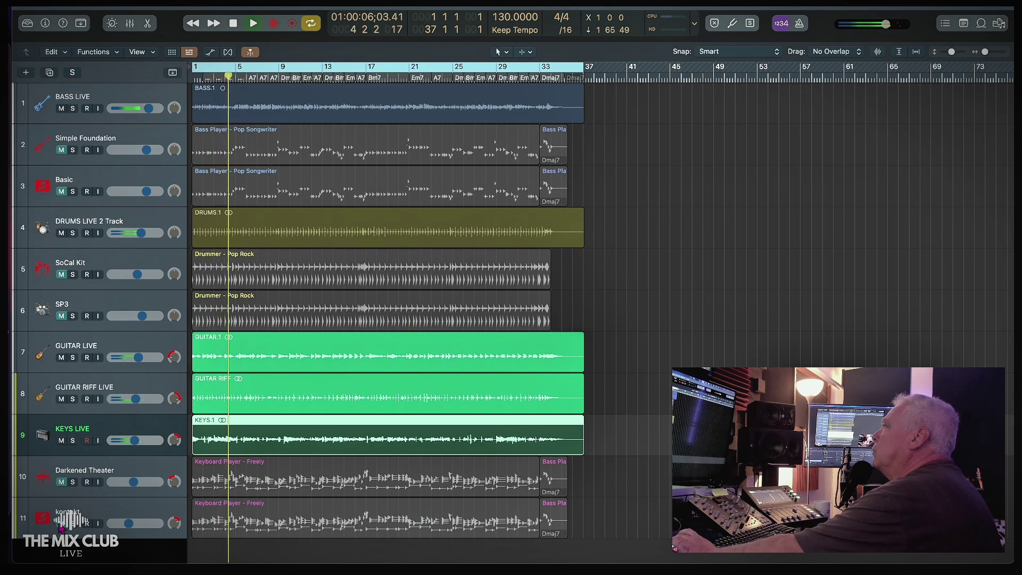
{"action": "key", "text": "space"}
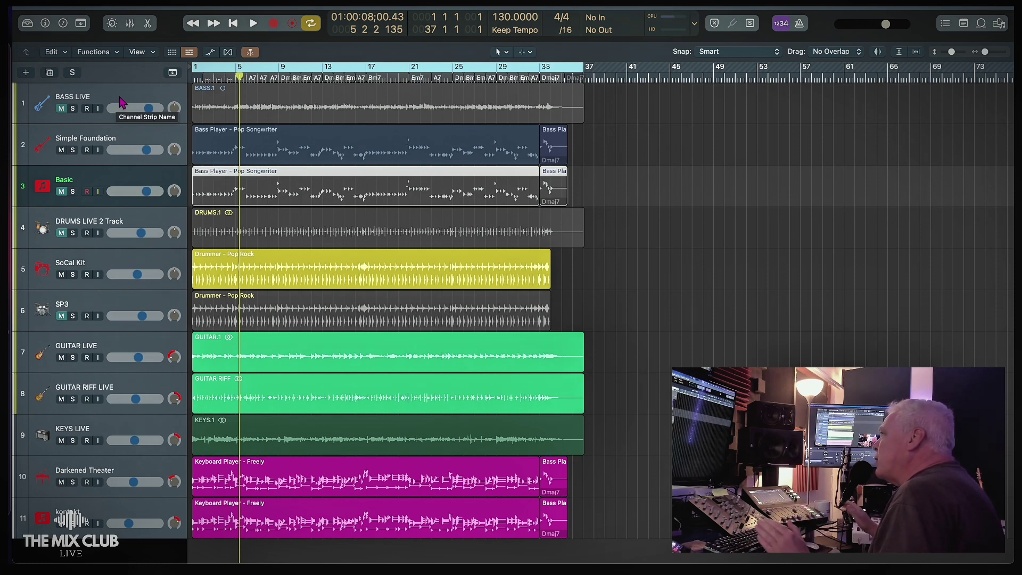
Play the Simple Foundation bass and SoCal Kit drum version from the start, stopping near bar 9
{"action": "key", "text": "space"}
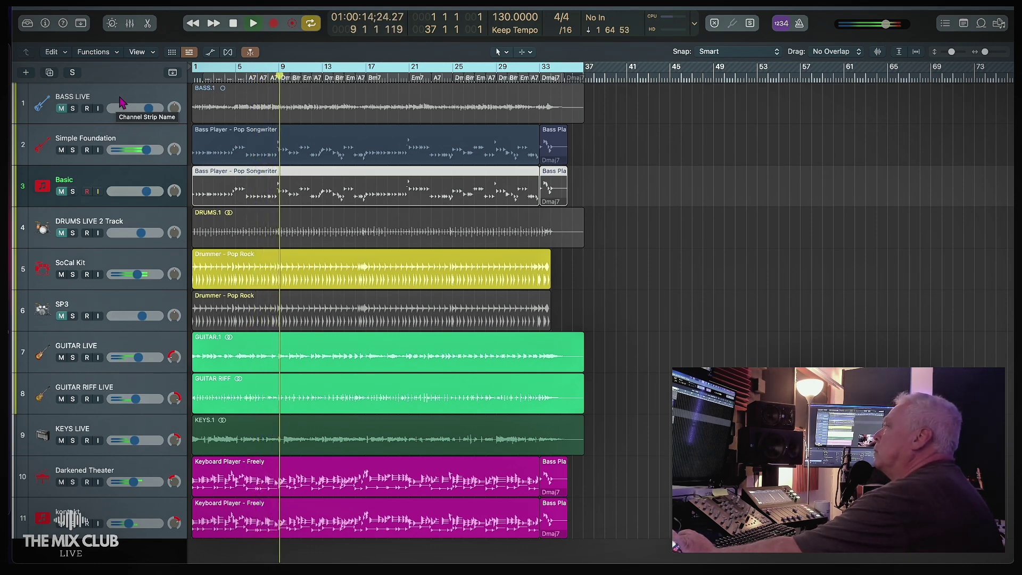
{"action": "key", "text": "space"}
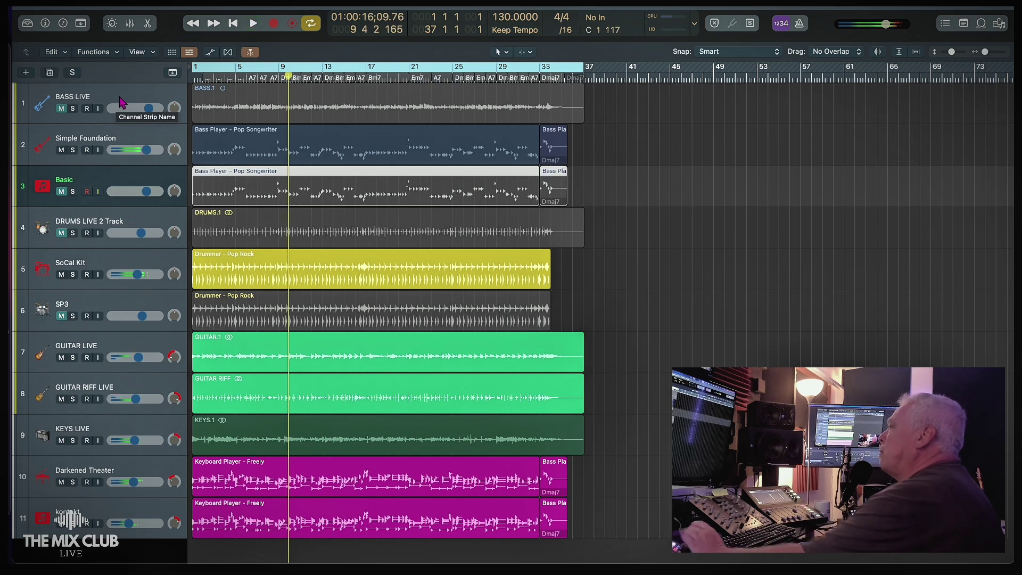
Mute the SoCal Kit drummer and unmute and select the SP3 drum track
{"action": "left_click", "coordinate": [62, 275]}
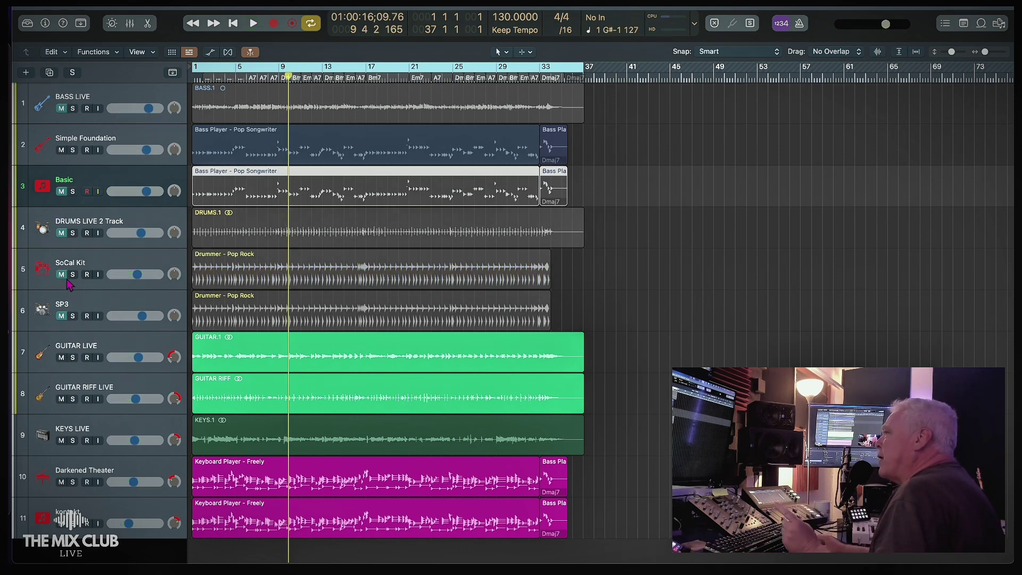
{"action": "left_click", "coordinate": [62, 316]}
{"action": "left_click", "coordinate": [67, 319]}
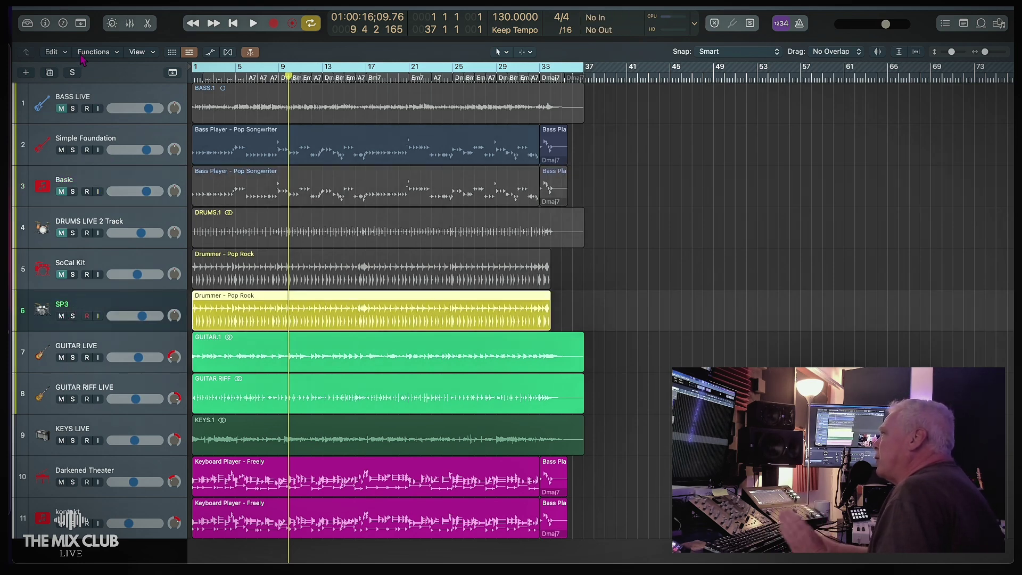
Play the song from the start with SP3's Superior Drummer kit, stopping at bar 9
{"action": "key", "text": "Return"}
{"action": "key", "text": "space"}
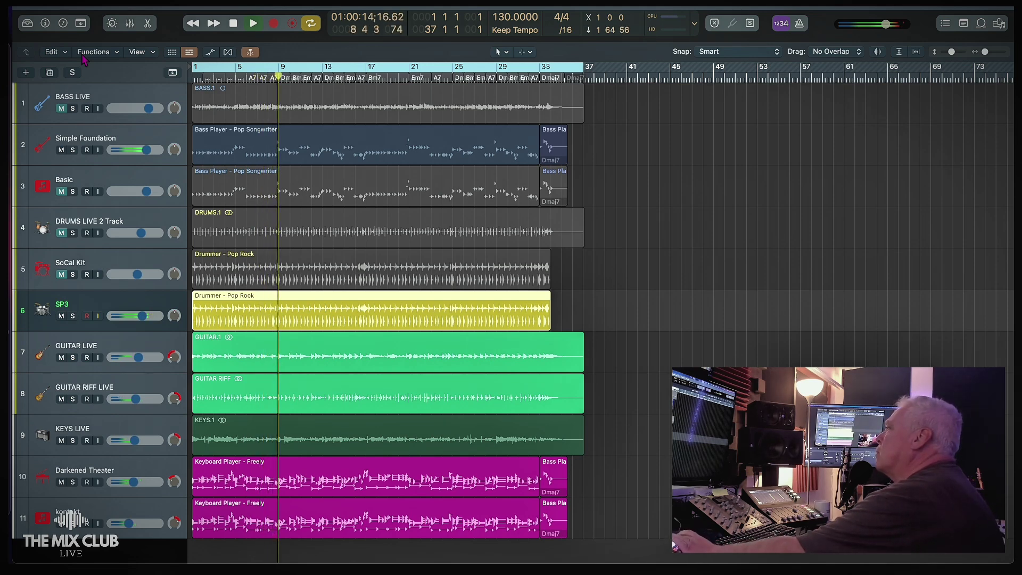
{"action": "key", "text": "space"}
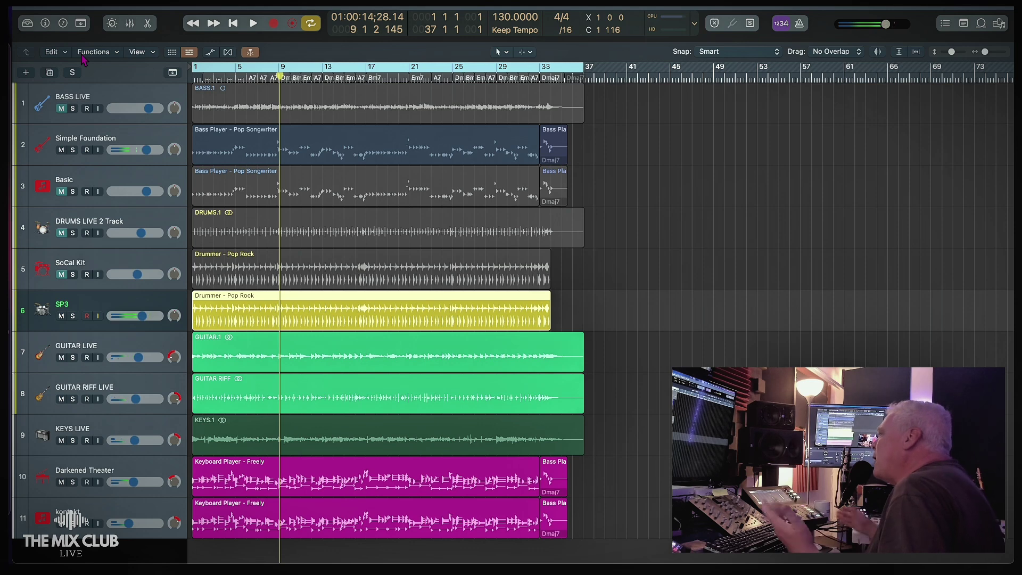